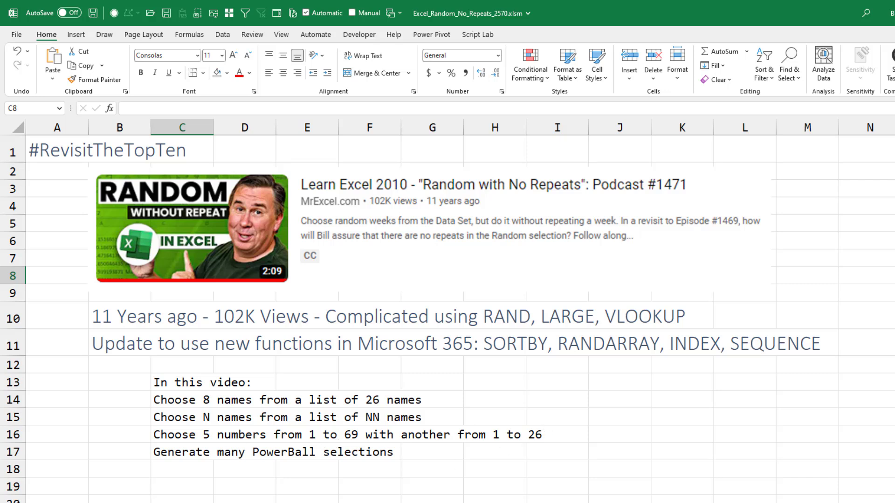
Go to the 8-random-names sheet and inspect the formula in D5 without changing it.
{"action": "key", "text": "ctrl+Page_Down"}
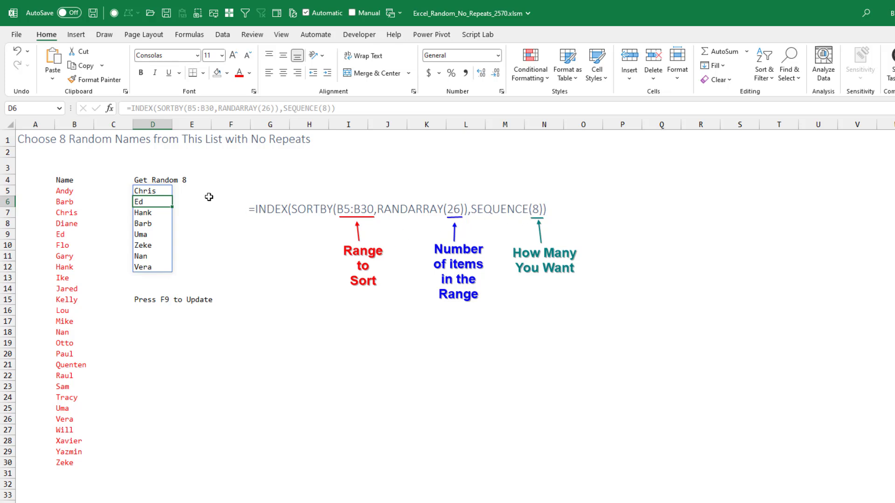
{"action": "left_click", "coordinate": [166, 191]}
{"action": "key", "text": "F2"}
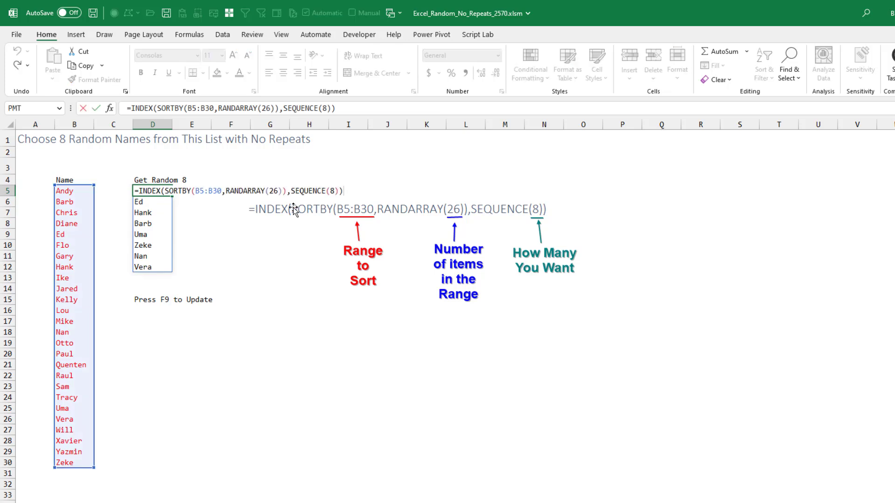
{"action": "key", "text": "Escape"}
Recalculate twice to draw new sets of 8 names, then go to the shuffle-and-deal sheet.
{"action": "key", "text": "F9"}
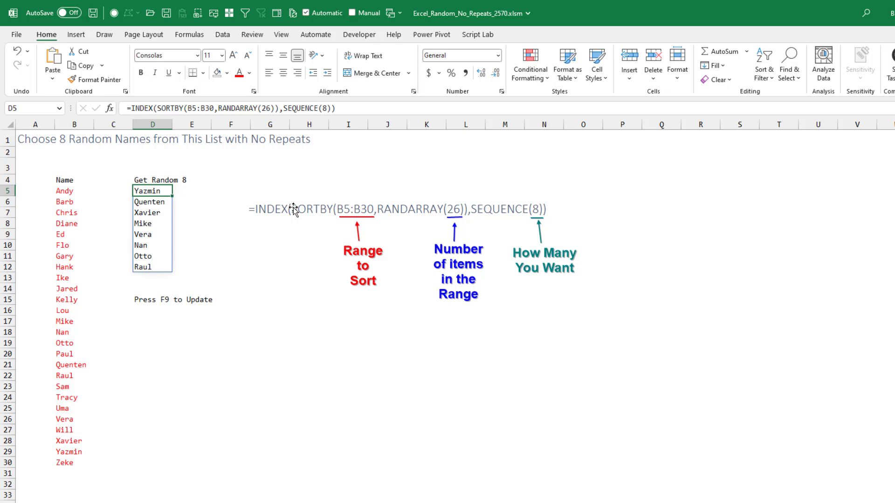
{"action": "key", "text": "F9"}
{"action": "key", "text": "F9"}
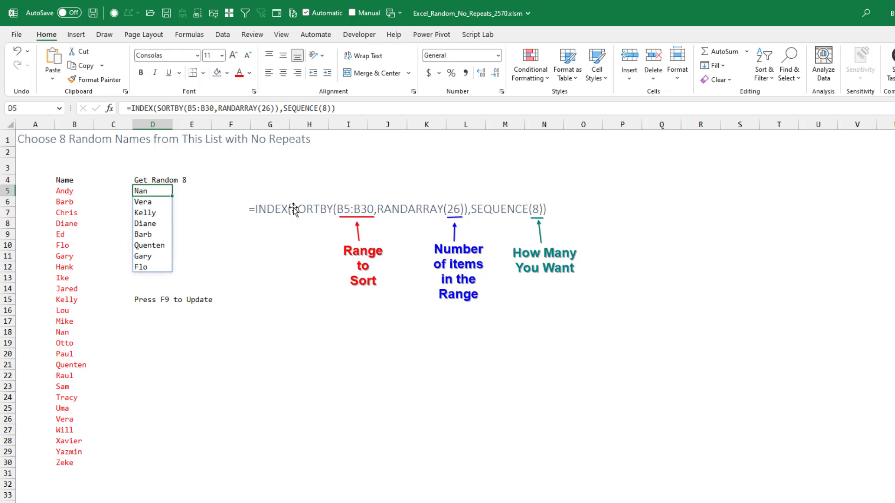
{"action": "key", "text": "ctrl+Page_Down"}
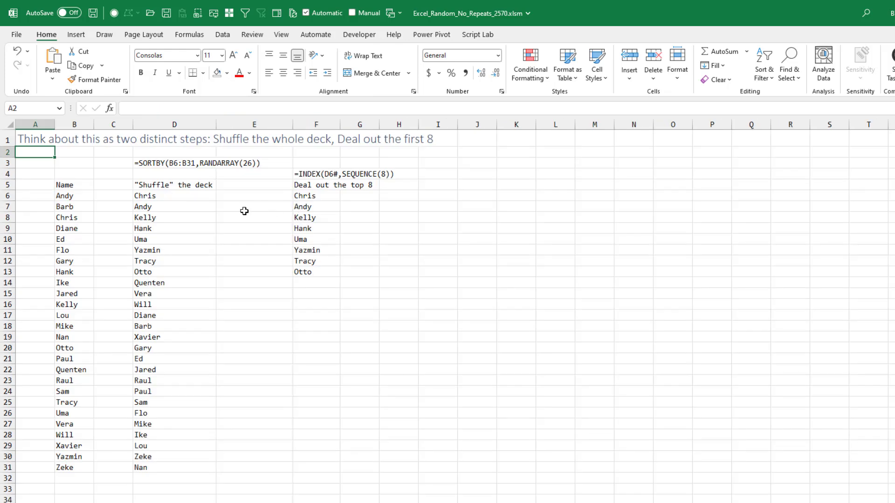
Inspect the SORTBY shuffle formula in D6 without changing it.
{"action": "left_click", "coordinate": [160, 196]}
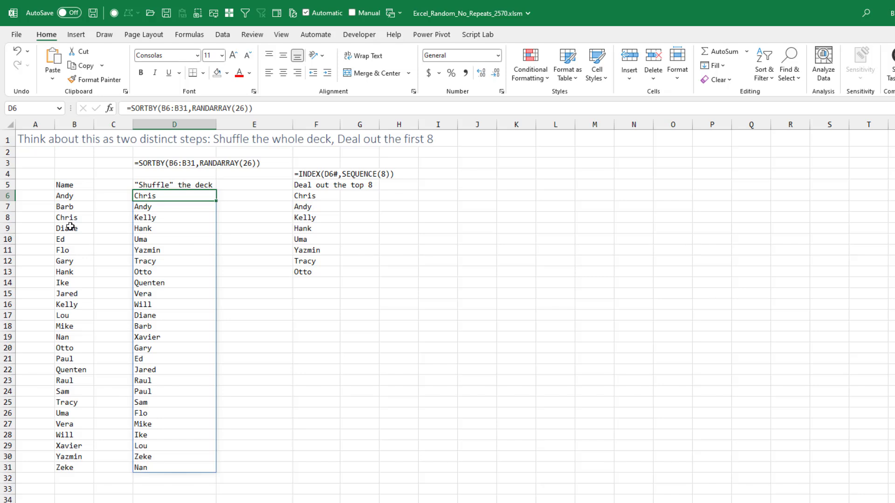
{"action": "key", "text": "F2"}
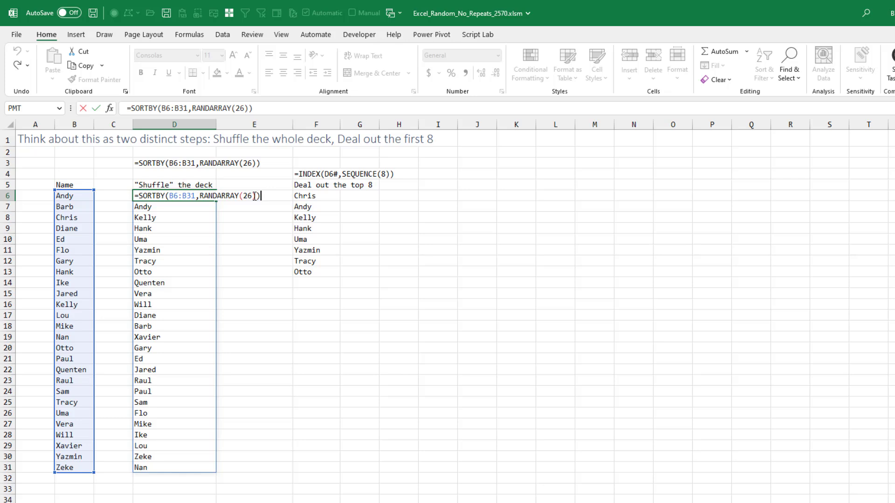
{"action": "key", "text": "Escape"}
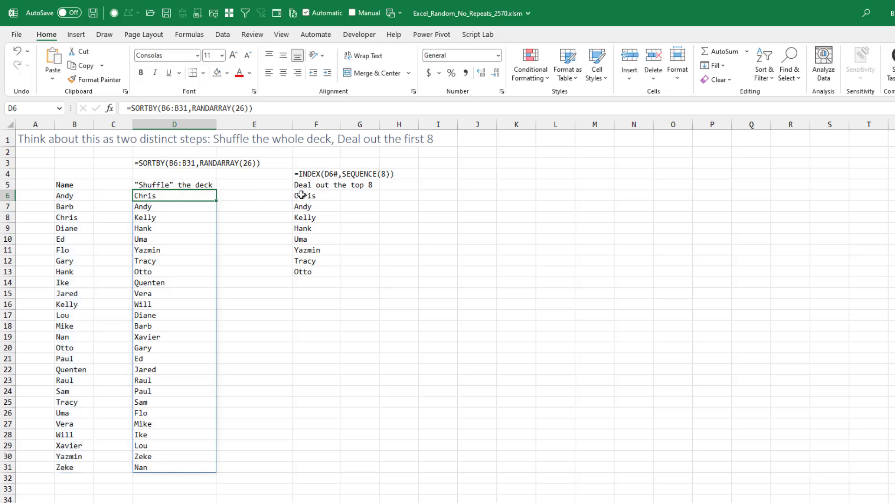
Inspect the INDEX deal formula in F6, highlighting its SEQUENCE part, without changing it.
{"action": "left_click", "coordinate": [301, 195]}
{"action": "key", "text": "F2"}
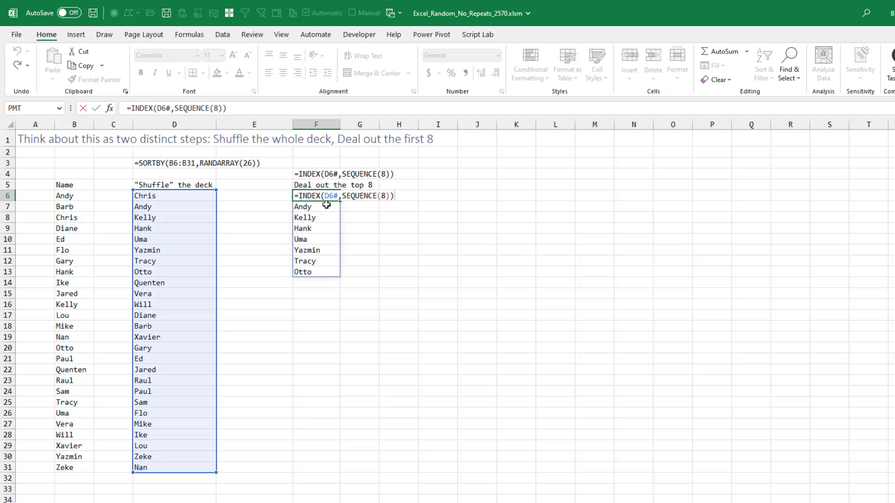
{"action": "left_click_drag", "start_coordinate": [343, 196], "coordinate": [387, 196]}
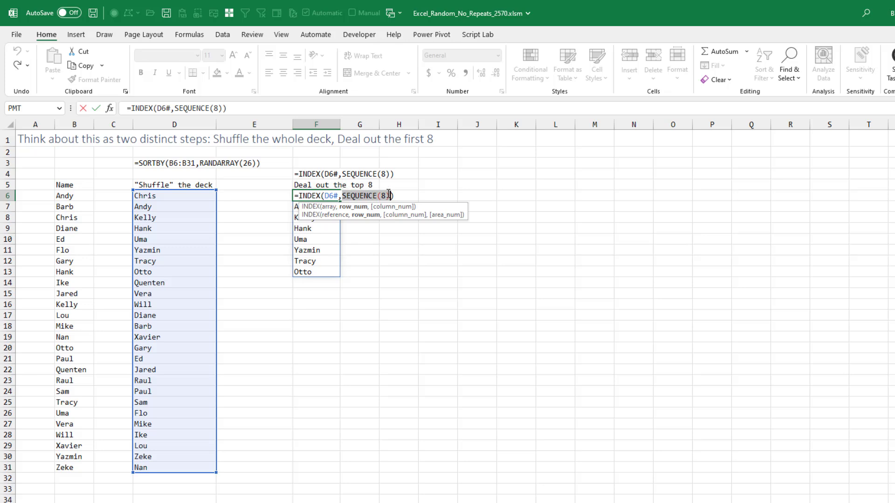
{"action": "key", "text": "Escape"}
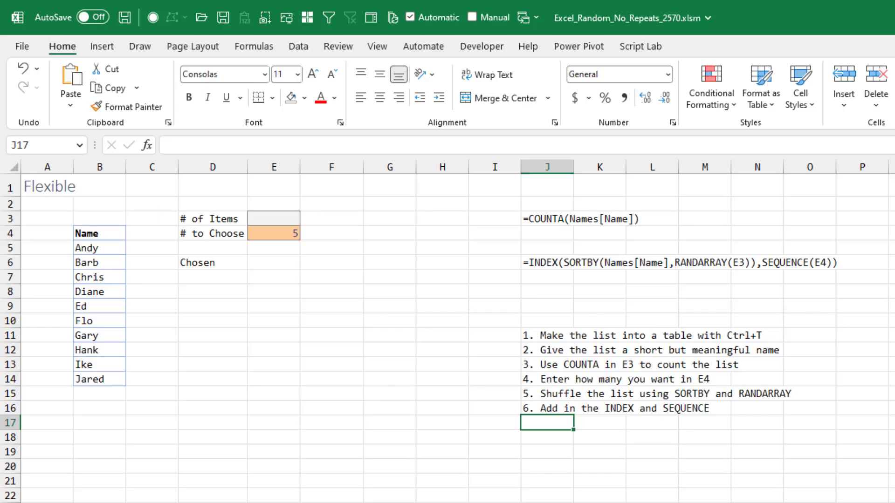
Convert the name list B4:B14 into an Excel table.
{"action": "left_click", "coordinate": [87, 250]}
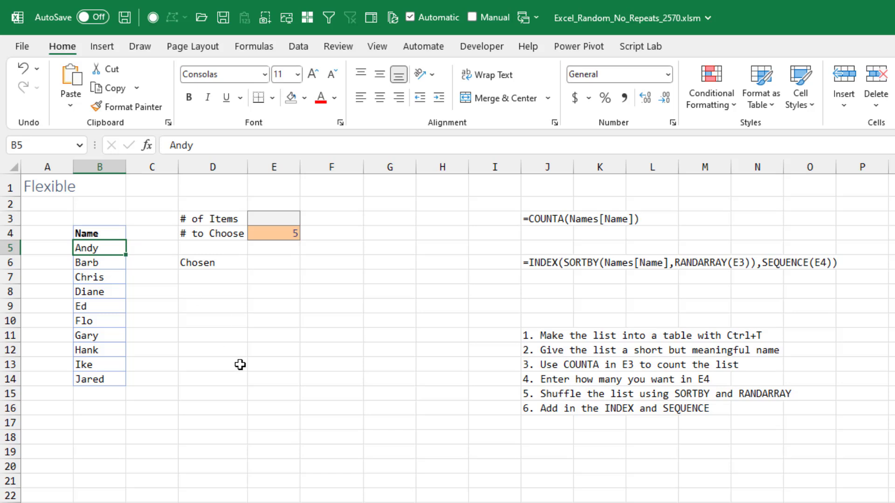
{"action": "key", "text": "ctrl+t"}
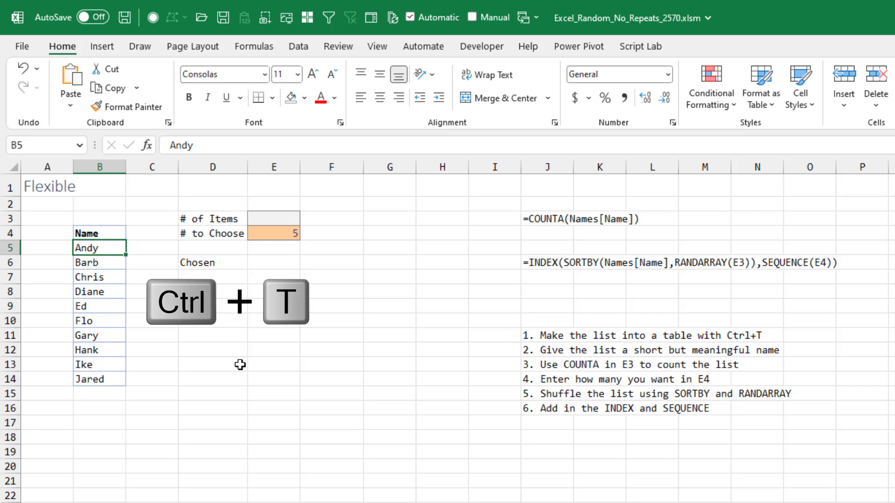
{"action": "key", "text": "ctrl+t"}
{"action": "left_click", "coordinate": [482, 388]}
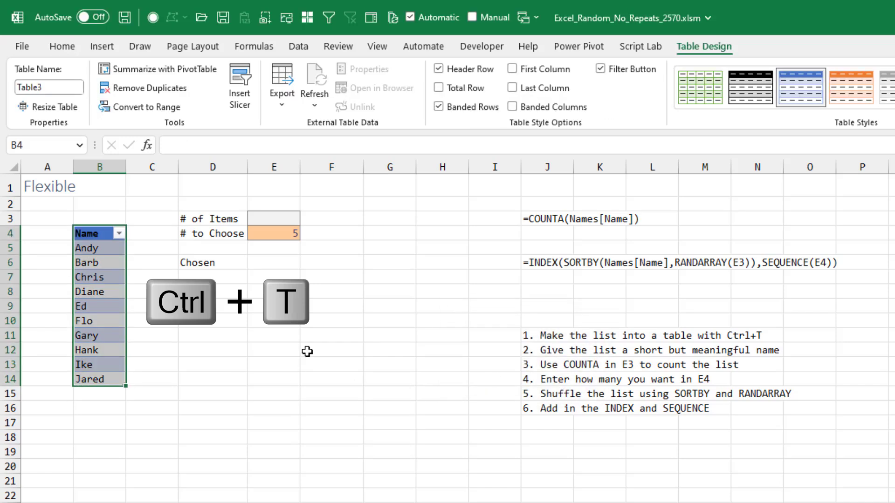
Rename the new table to 'Names'.
{"action": "left_click", "coordinate": [50, 89]}
{"action": "type", "text": "Names"}
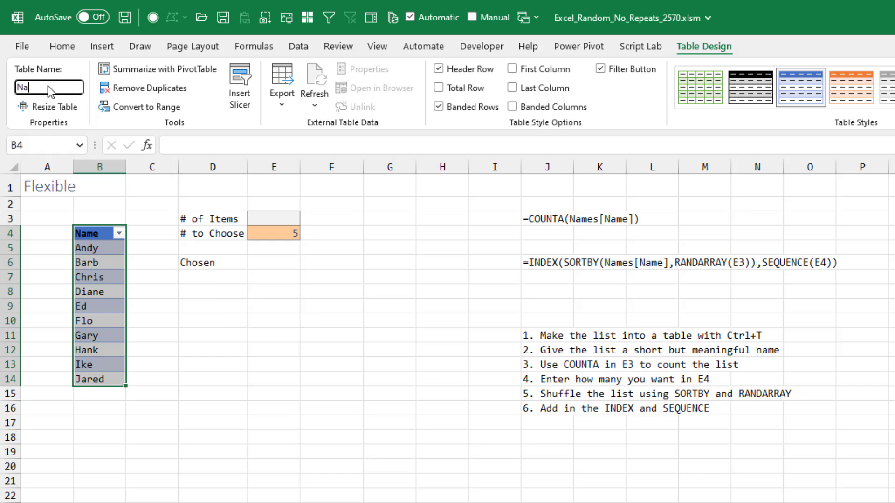
{"action": "key", "text": "Return"}
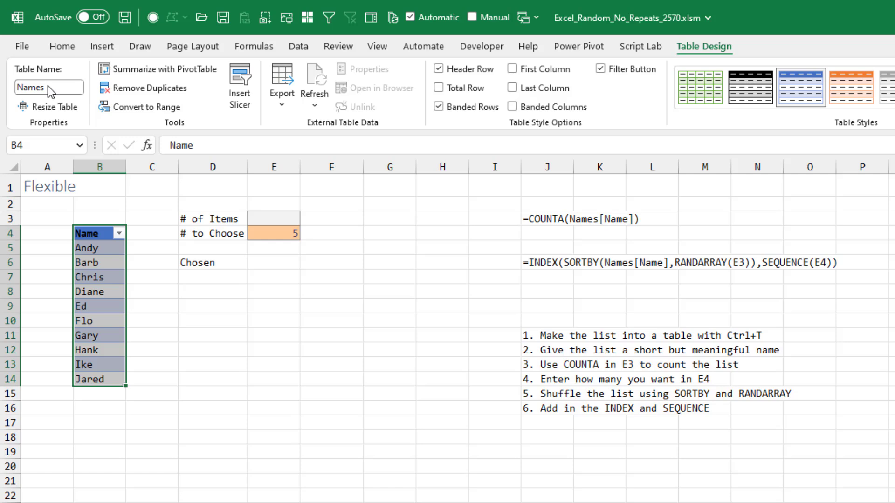
Enter =COUNTA(Names[Name]) in E3 so # of Items shows 10, then move to E6.
{"action": "left_click", "coordinate": [275, 218]}
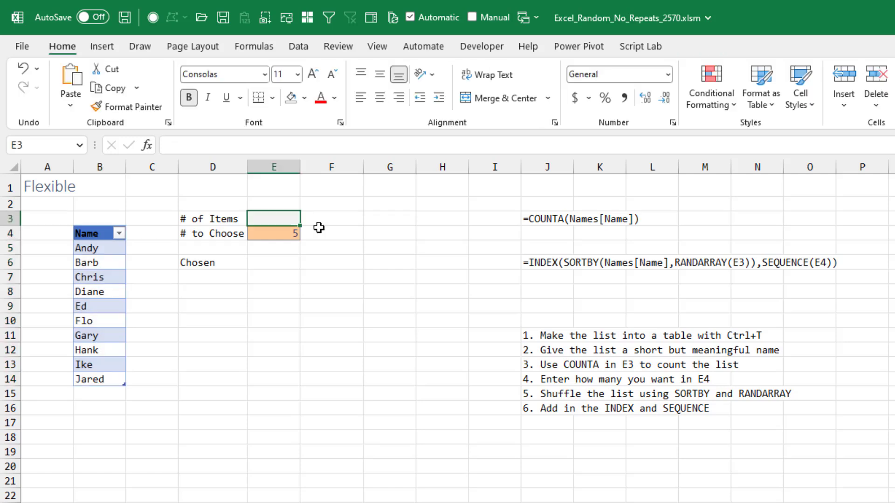
{"action": "type", "text": "=COUNTA("}
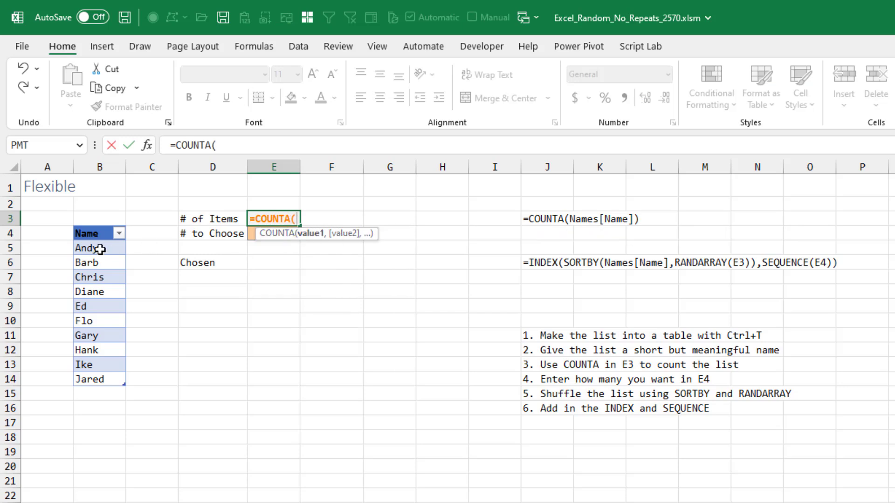
{"action": "left_click_drag", "start_coordinate": [100, 248], "coordinate": [100, 379]}
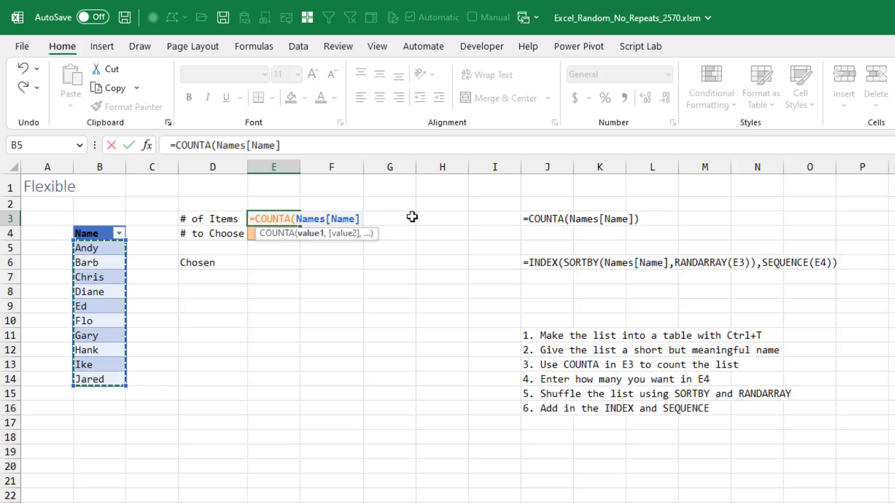
{"action": "type", "text": ")"}
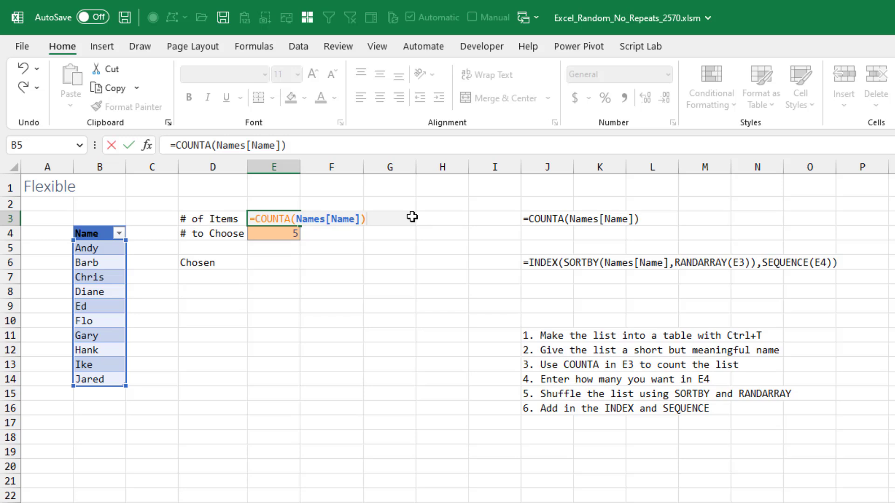
{"action": "key", "text": "Return"}
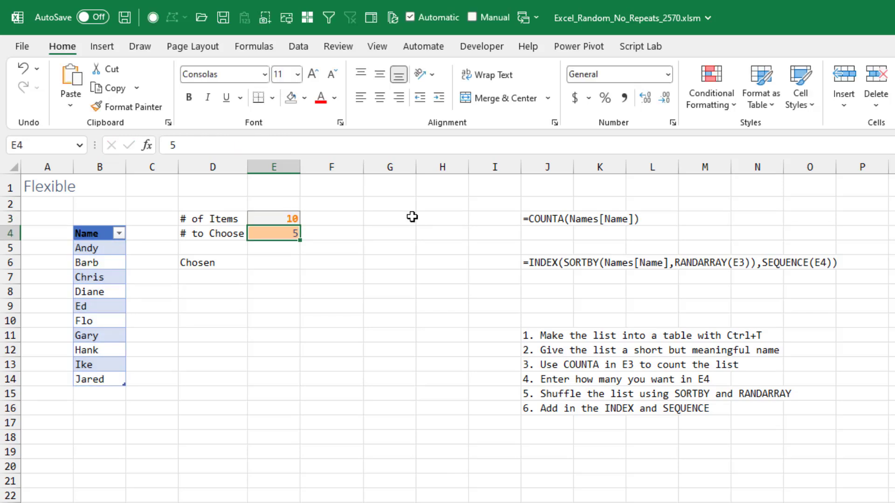
{"action": "key", "text": "Down"}
{"action": "key", "text": "Down"}
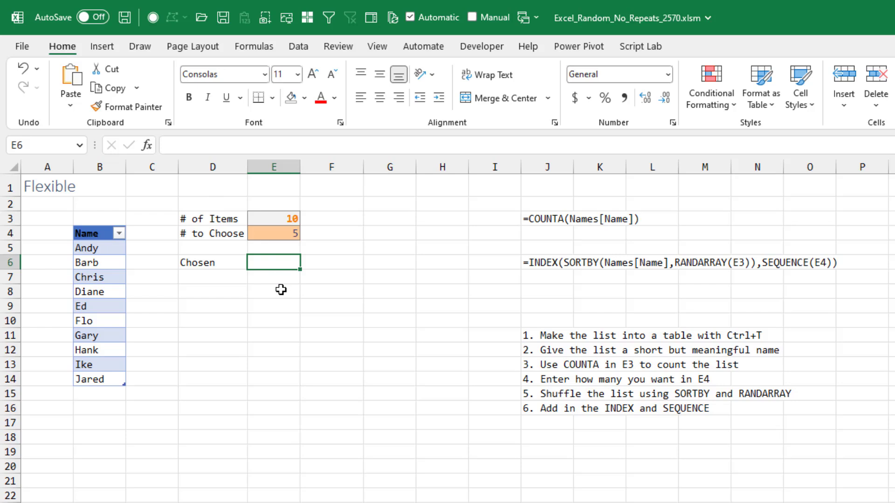
Enter =SORTBY(Names[Name],RANDARRAY(E3)) in E6 to spill all names shuffled.
{"action": "type", "text": "=SORTBY"}
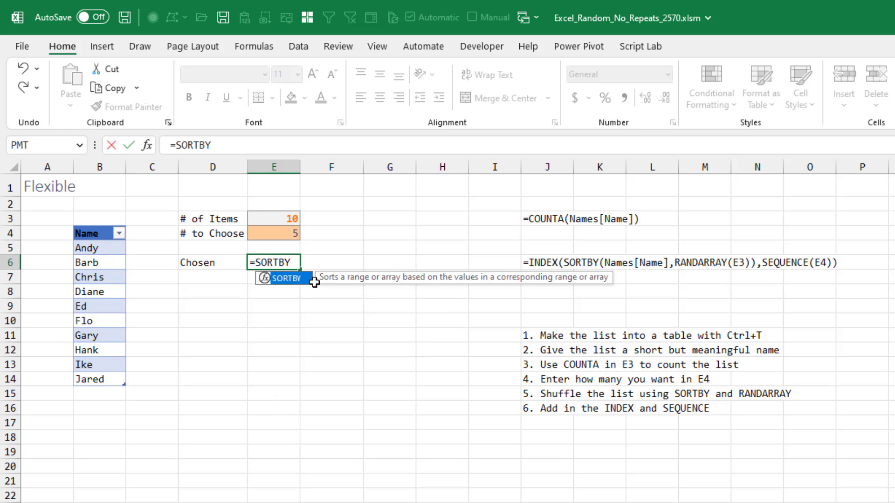
{"action": "type", "text": "("}
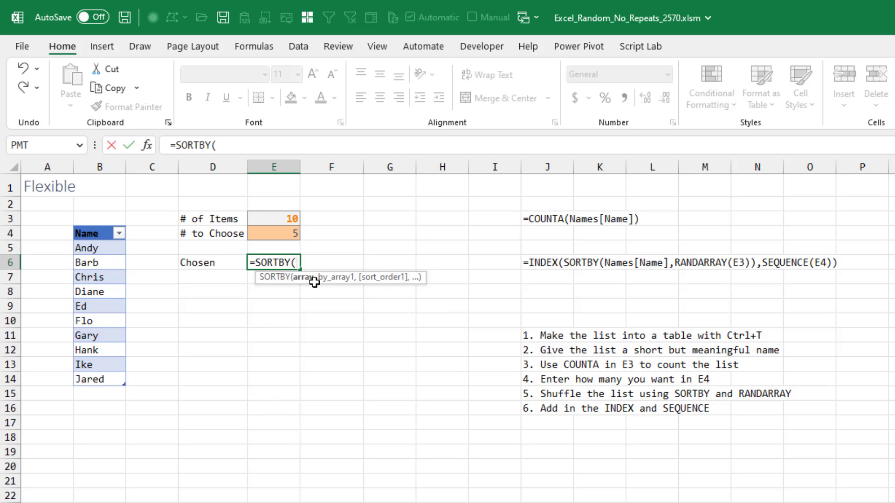
{"action": "left_click", "coordinate": [94, 248]}
{"action": "left_click_drag", "start_coordinate": [94, 247], "coordinate": [90, 378]}
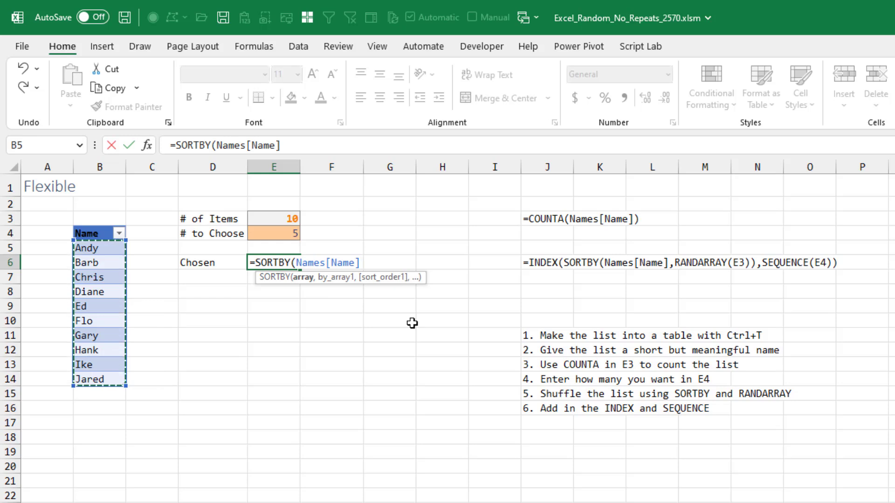
{"action": "type", "text": ",RANDA"}
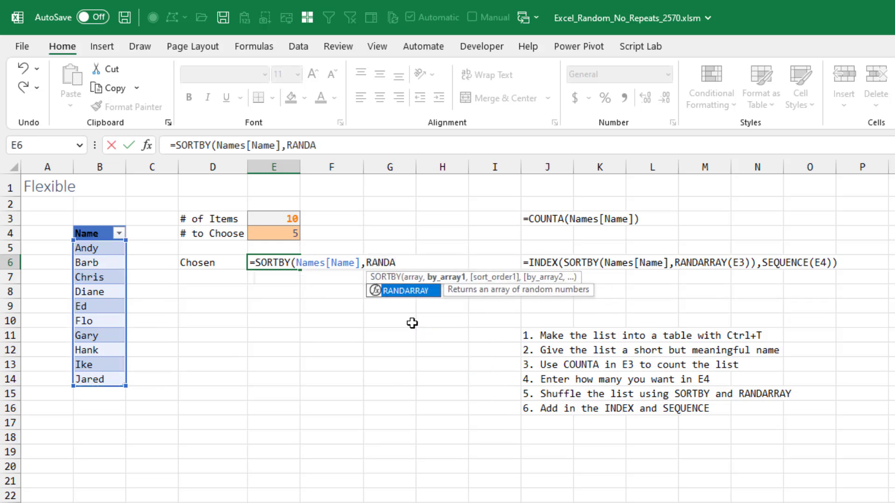
{"action": "key", "text": "Tab"}
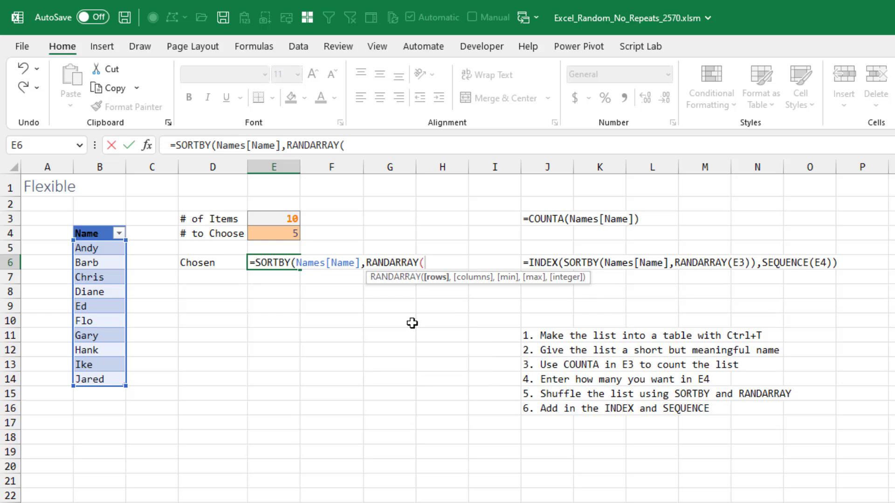
{"action": "key", "text": "Up"}
{"action": "key", "text": "Up"}
{"action": "key", "text": "Up"}
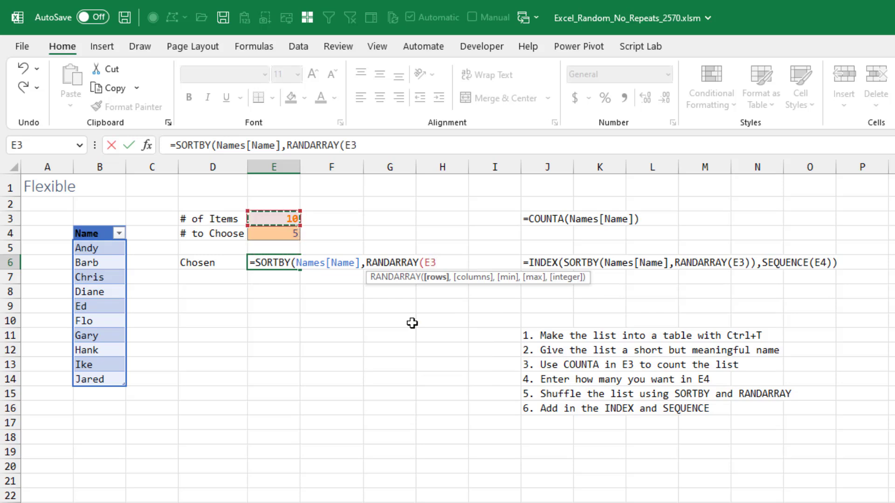
{"action": "type", "text": "))"}
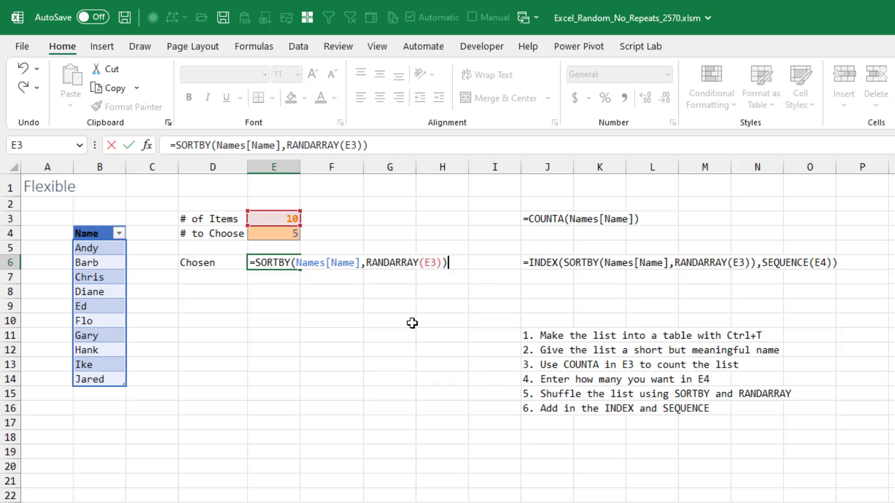
{"action": "key", "text": "Return"}
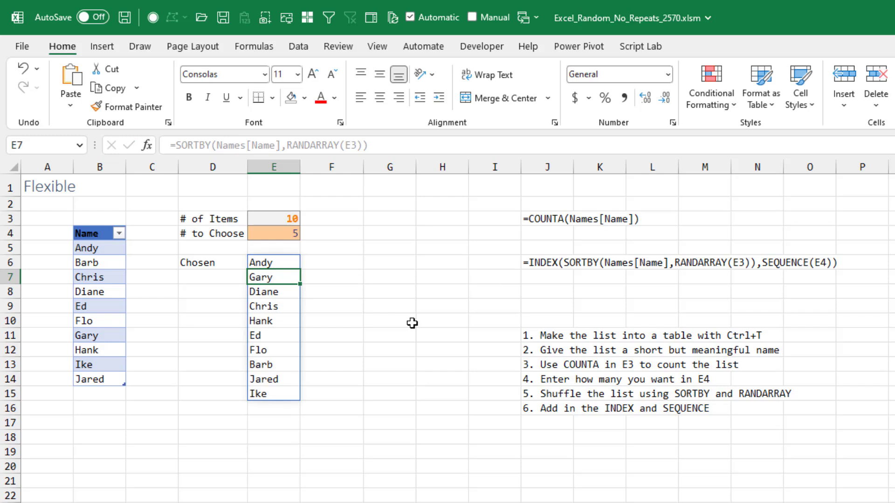
Recalculate twice to reshuffle the names, then reopen E6's formula for editing.
{"action": "key", "text": "F9"}
{"action": "key", "text": "F9"}
{"action": "key", "text": "F9"}
{"action": "key", "text": "F9"}
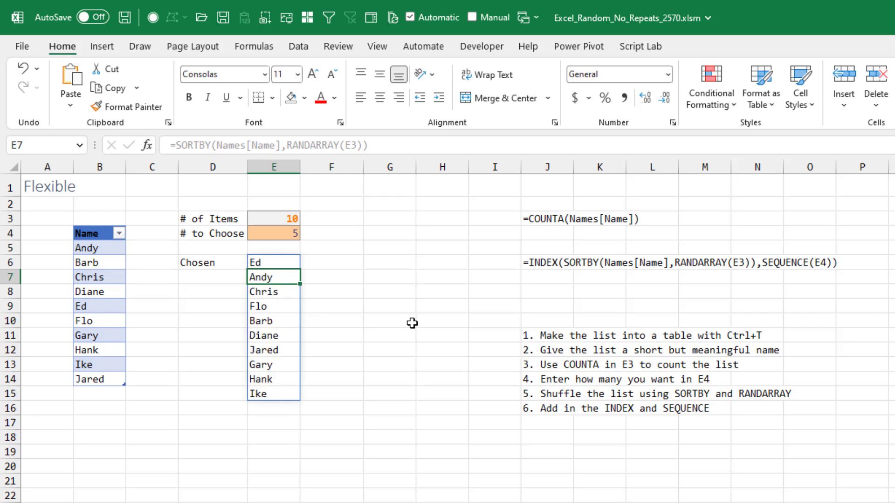
{"action": "key", "text": "F9"}
{"action": "key", "text": "F9"}
{"action": "key", "text": "F9"}
{"action": "key", "text": "F9"}
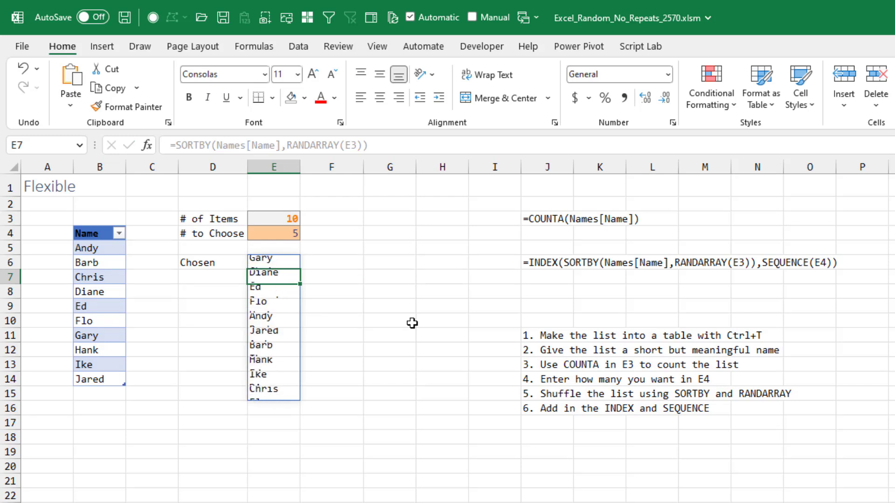
{"action": "key", "text": "Up"}
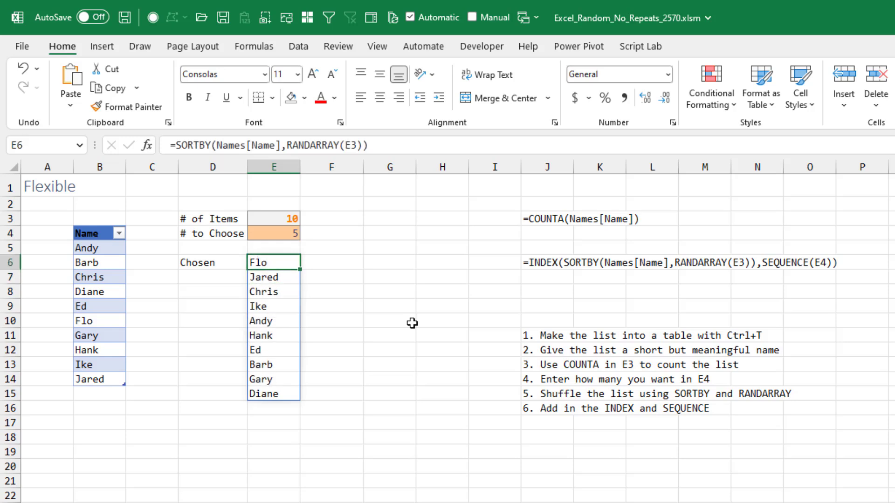
{"action": "key", "text": "F2"}
Wrap E6 as =INDEX(SORTBY(Names[Name],RANDARRAY(E3)),SEQUENCE(E4)) to return only E4 names.
{"action": "type", "text": "INDEX("}
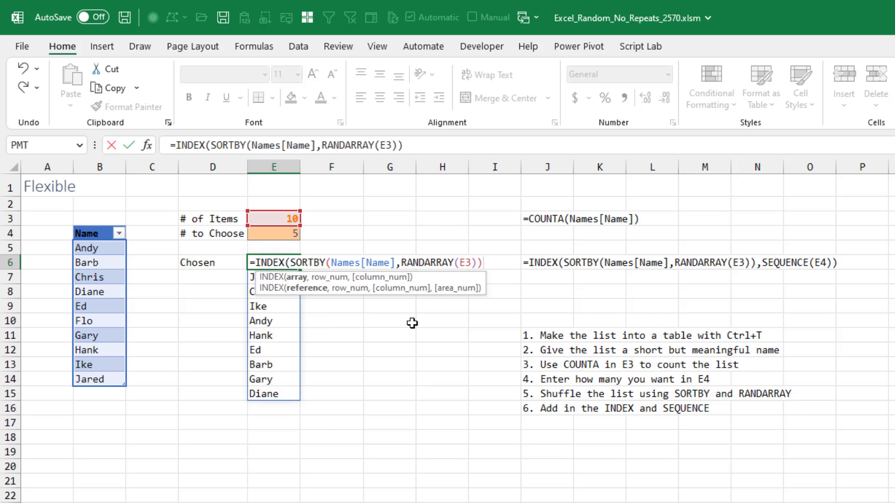
{"action": "type", "text": ",SEQ"}
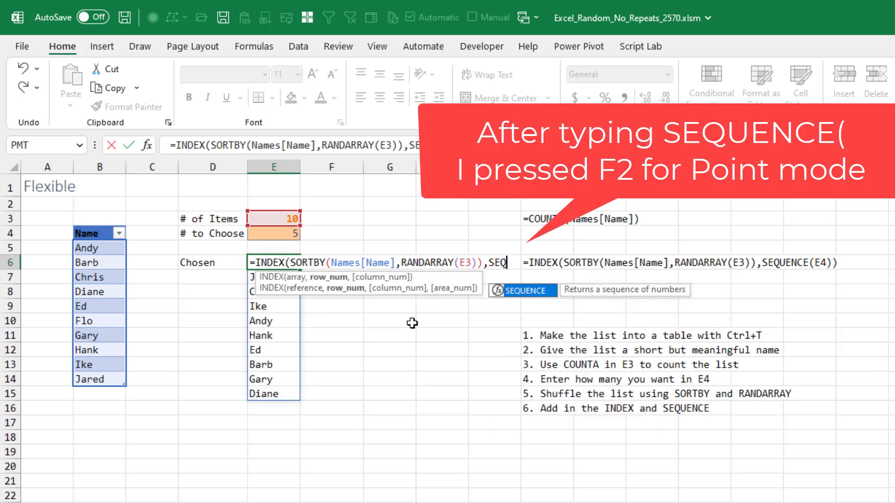
{"action": "type", "text": "UENCE("}
{"action": "key", "text": "F2"}
{"action": "key", "text": "Up"}
{"action": "key", "text": "Up"}
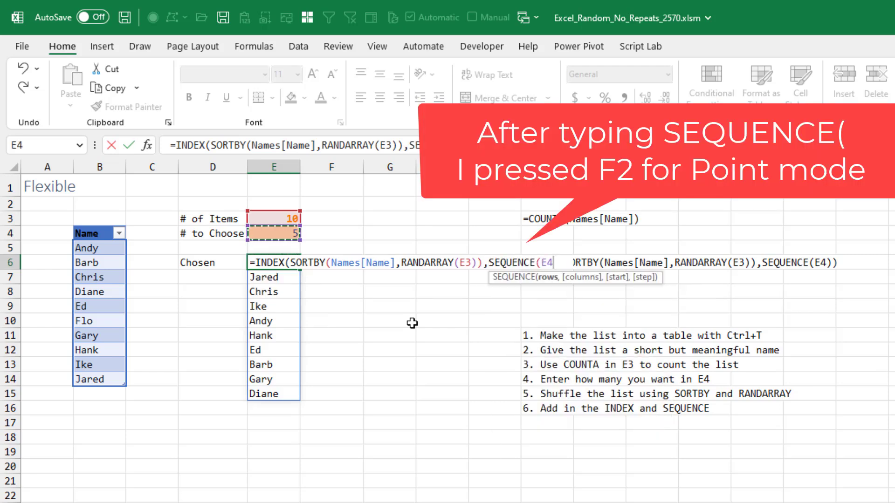
{"action": "type", "text": "))"}
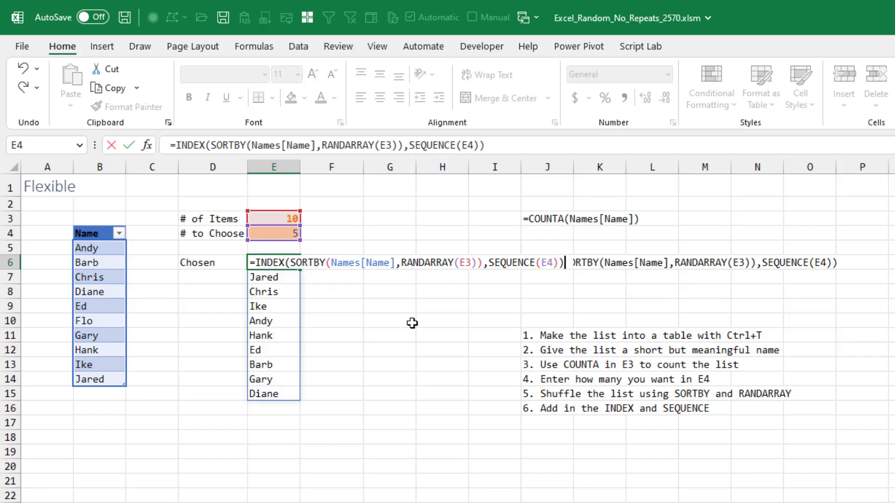
{"action": "key", "text": "Return"}
{"action": "key", "text": "Up"}
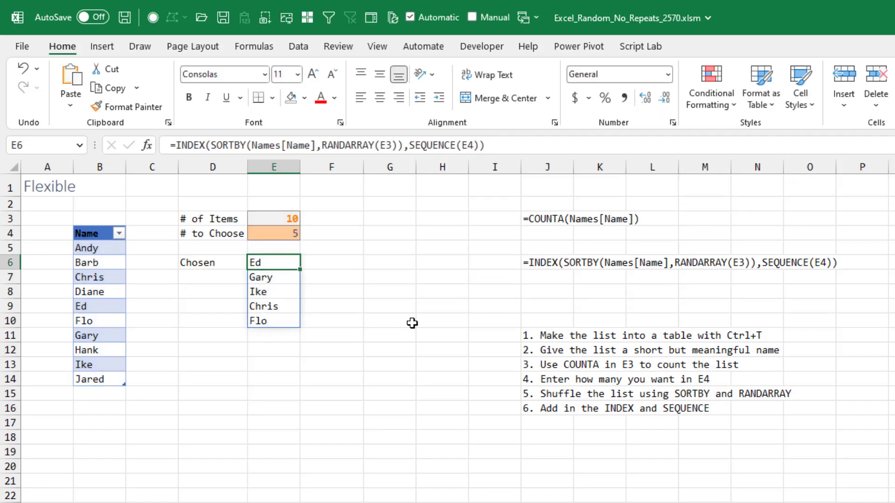
{"action": "key", "text": "F9"}
{"action": "key", "text": "F9"}
{"action": "key", "text": "F9"}
{"action": "key", "text": "F9"}
{"action": "key", "text": "F9"}
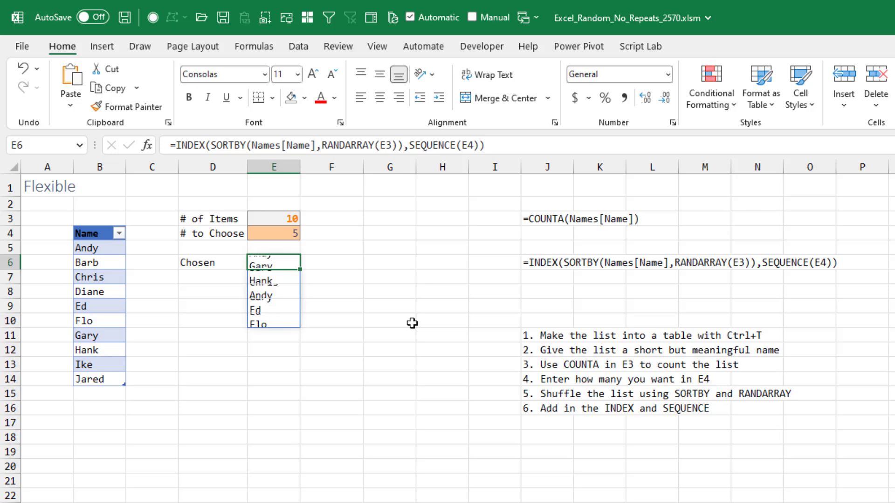
Extend the Names table down to Raul, then set # to Choose to 3, 10 and 19.
{"action": "left_click", "coordinate": [117, 380]}
{"action": "left_click_drag", "start_coordinate": [127, 387], "coordinate": [127, 502]}
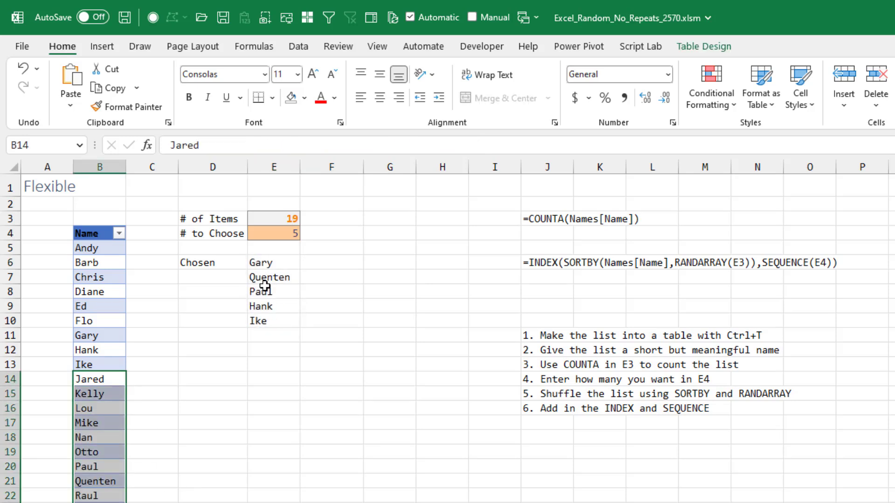
{"action": "left_click", "coordinate": [292, 235]}
{"action": "type", "text": "3"}
{"action": "key", "text": "ctrl+Return"}
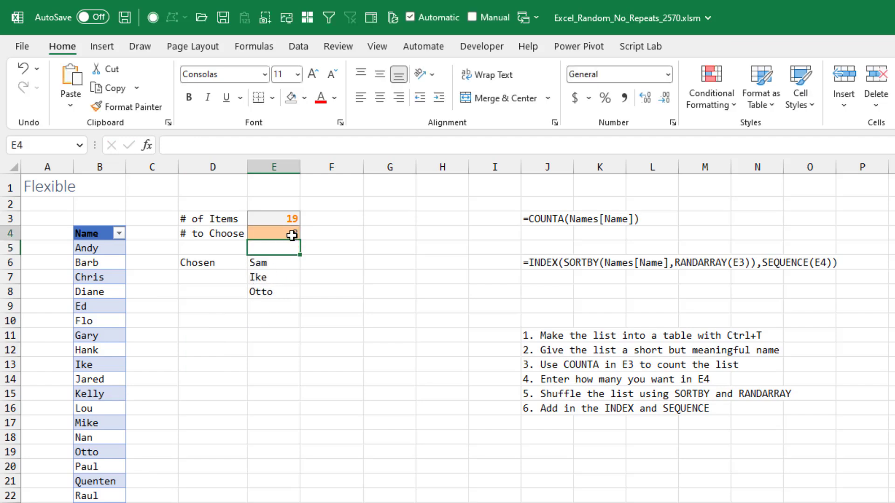
{"action": "type", "text": "3"}
{"action": "key", "text": "BackSpace"}
{"action": "type", "text": "10"}
{"action": "key", "text": "ctrl+Return"}
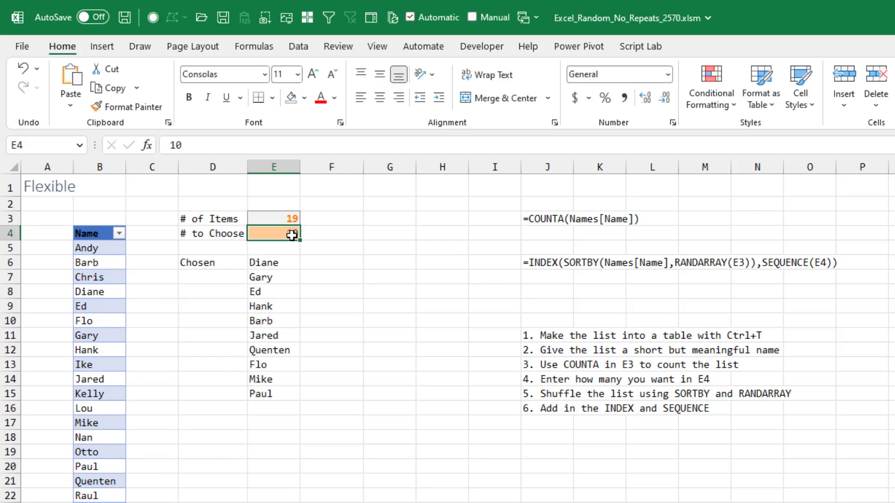
{"action": "type", "text": "19"}
{"action": "key", "text": "Return"}
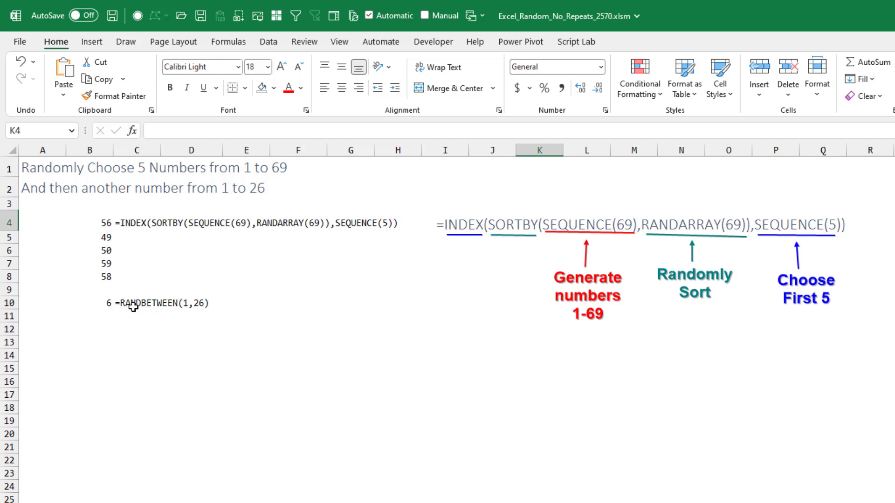
Select the RANDBETWEEN result in B10, then move to the Create Many Selections sheet.
{"action": "left_click", "coordinate": [104, 304]}
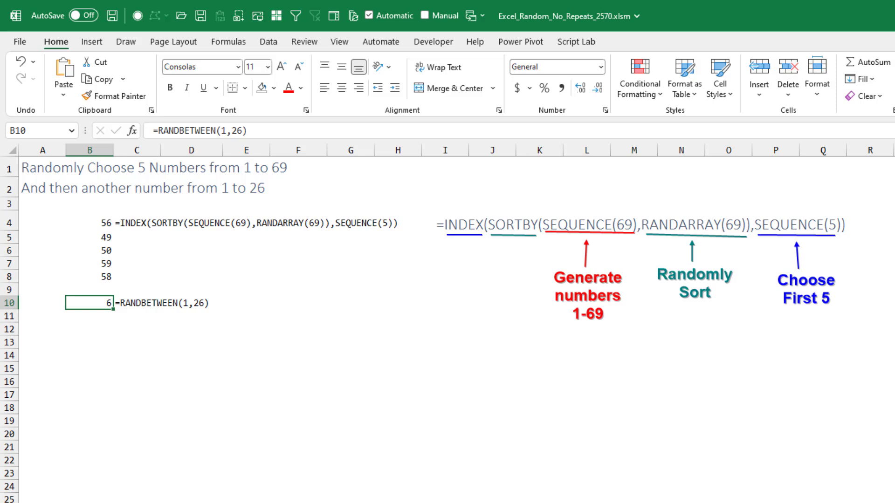
{"action": "key", "text": "ctrl+Page_Down"}
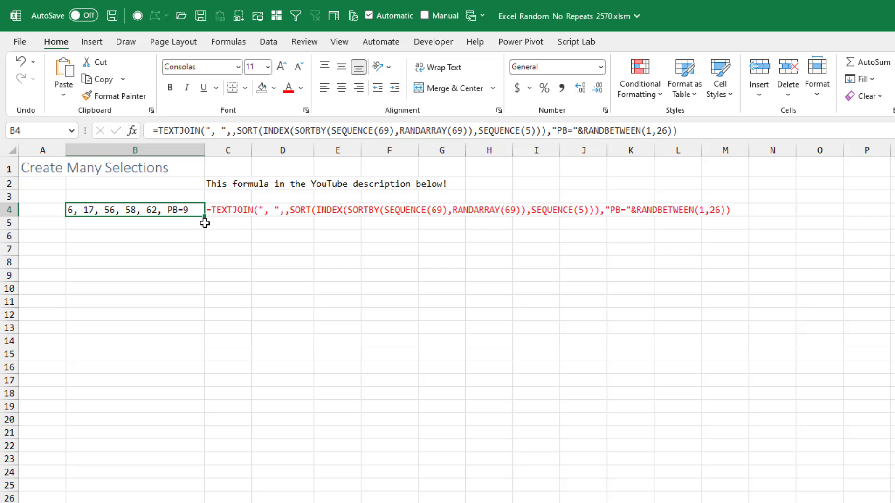
Fill B4's one-cell lotto formula down to B21.
{"action": "left_click_drag", "start_coordinate": [205, 242], "coordinate": [208, 438]}
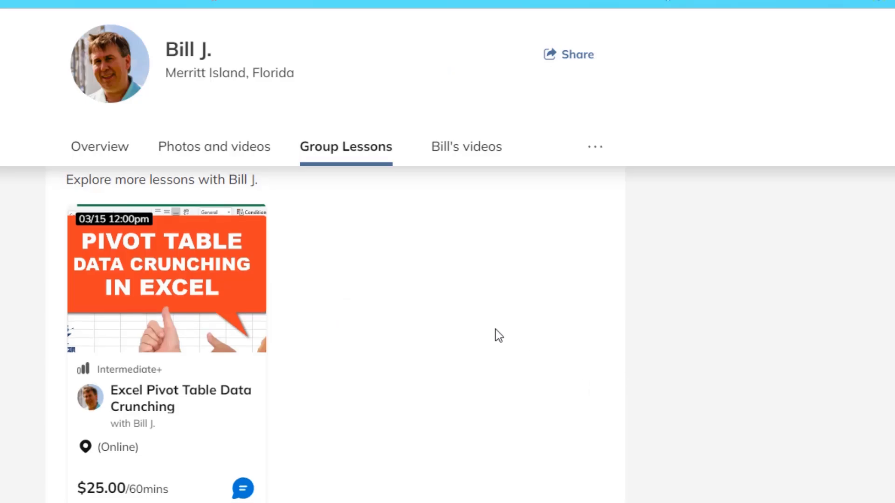
Scroll down the instructor page to the Excel videos section.
{"action": "scroll", "coordinate": [496, 329], "scroll_direction": "down", "scroll_amount": 4}
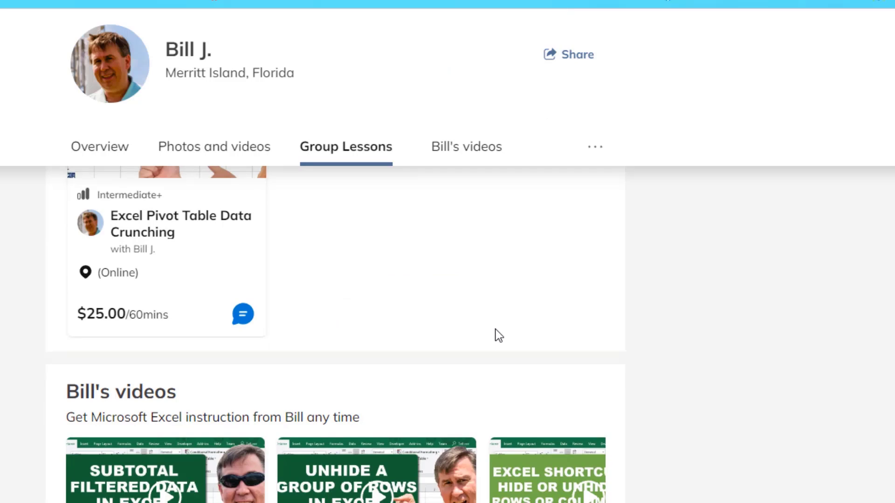